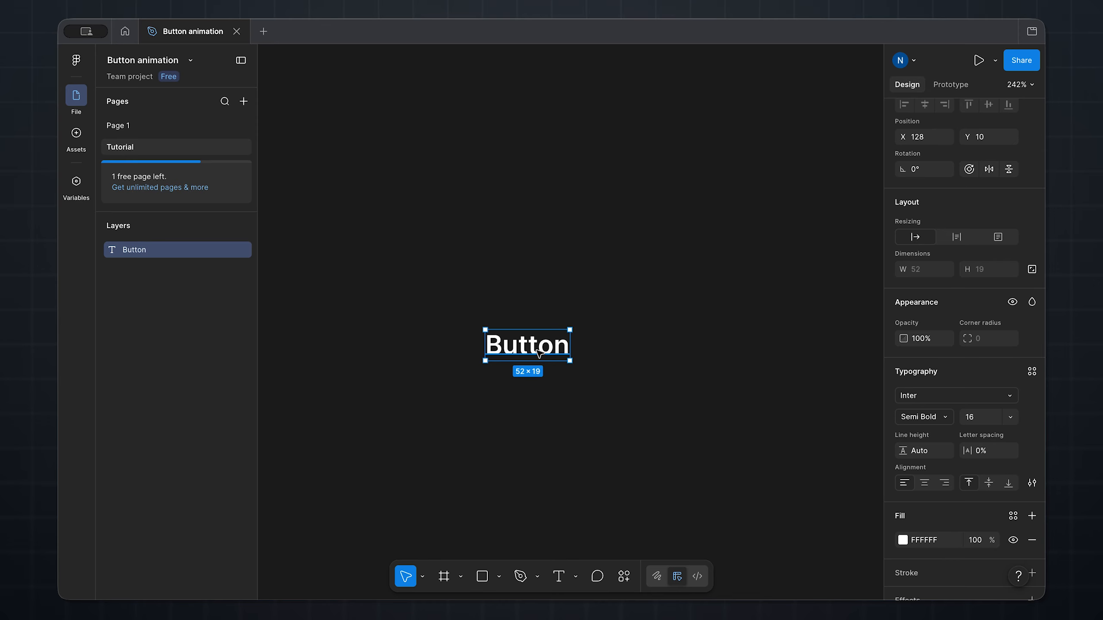
# Step: Wrap the Button text in an auto layout frame and give the frame a black 000000 fill
pyautogui.hotkey('shift', 'a')
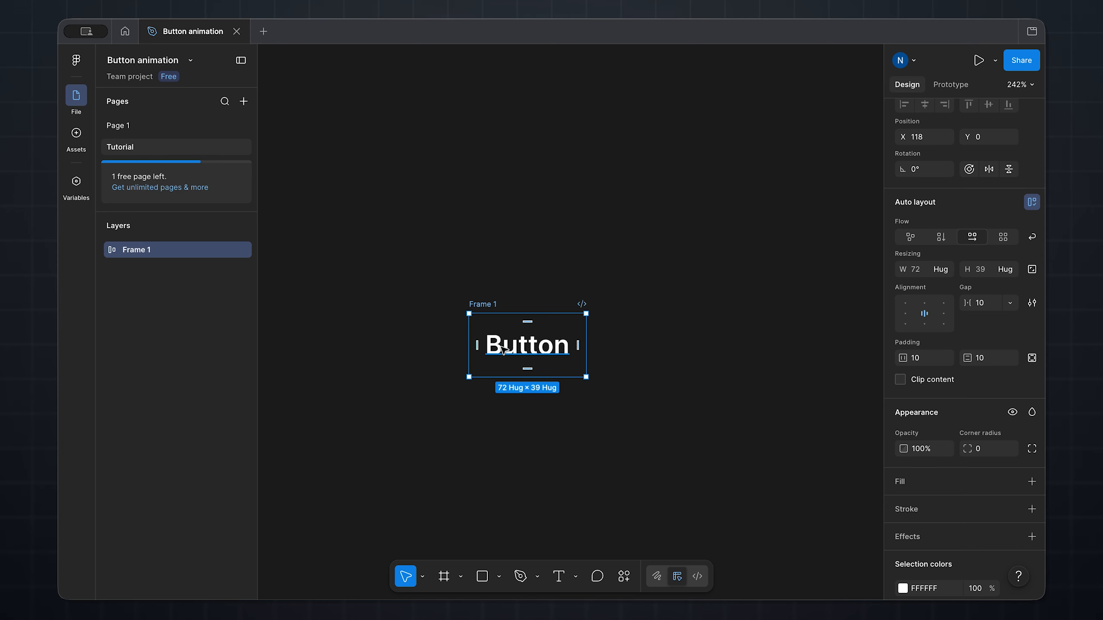
pyautogui.scroll(-1, 936, 481)
pyautogui.click(931, 476)
pyautogui.moveTo(781, 418); pyautogui.dragTo(724, 473)
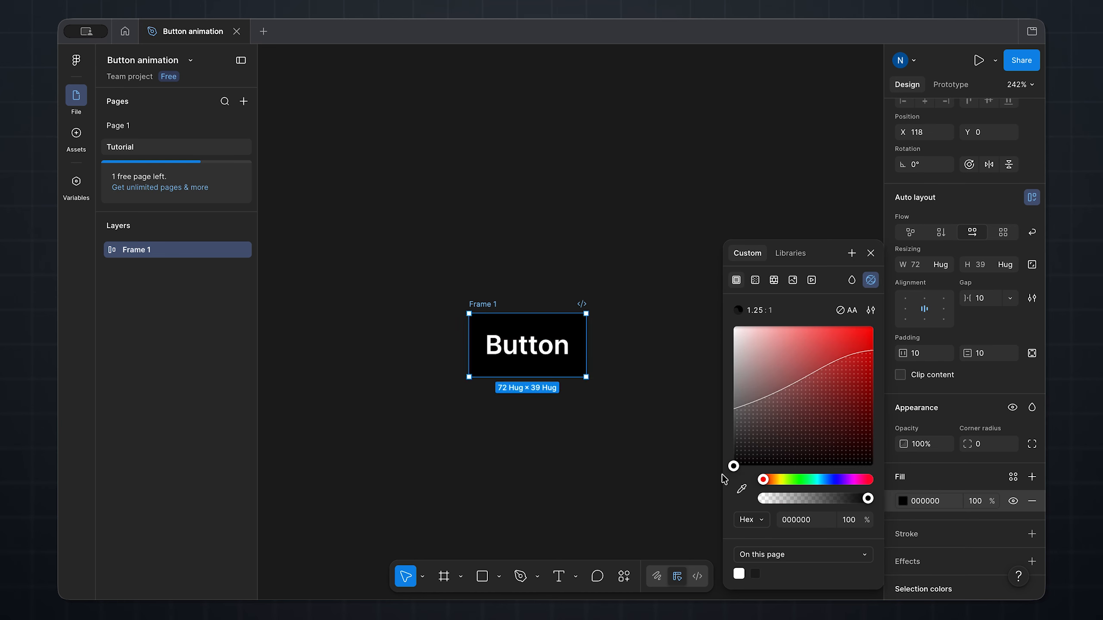
# Step: Set the frame's horizontal padding to 16 and its vertical padding to 8
pyautogui.click(927, 354)
pyautogui.write('16')
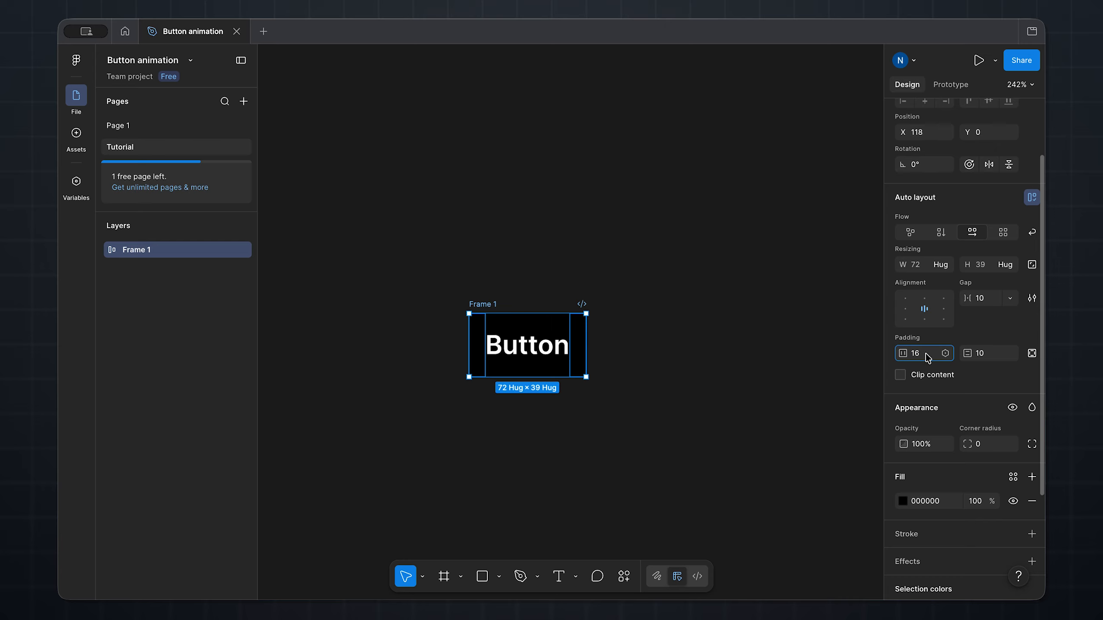
pyautogui.click(994, 353)
pyautogui.write('8')
pyautogui.press('Return')
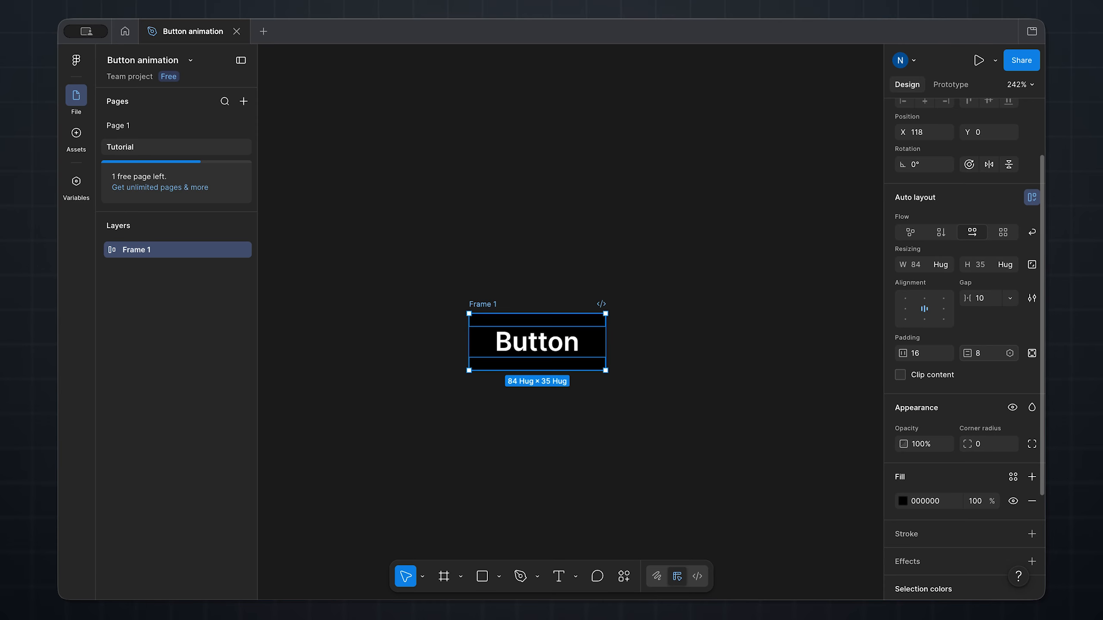
# Step: Round the frame fully with a corner radius of 999
pyautogui.click(985, 445)
pyautogui.write('999')
pyautogui.press('Return')
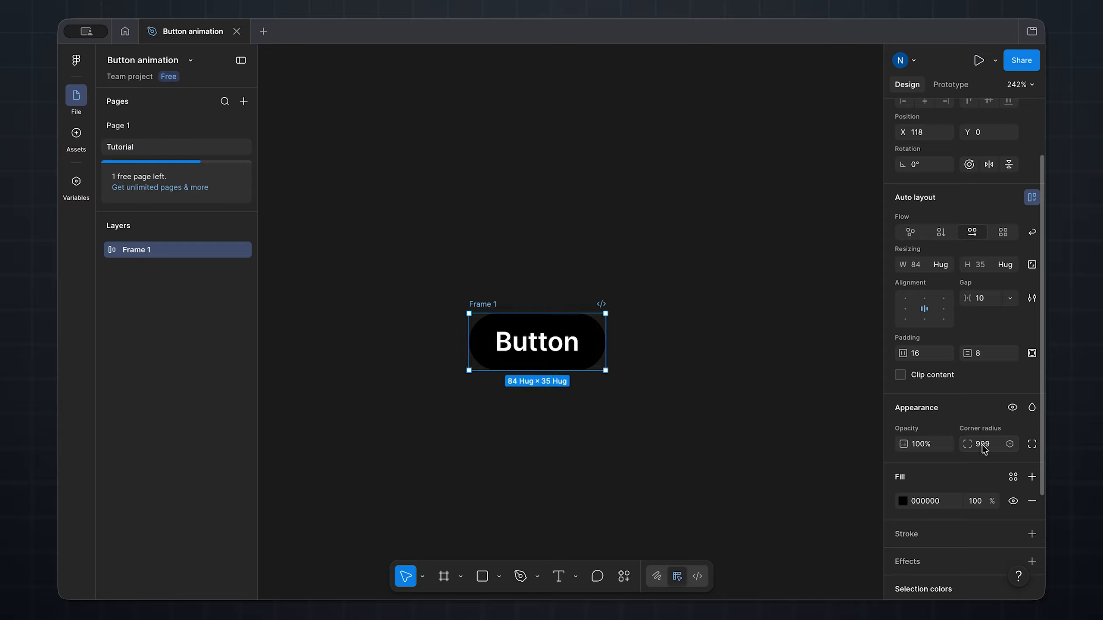
# Step: Duplicate the Button text inside the frame and wrap both copies in a nested auto layout frame
pyautogui.click(103, 251)
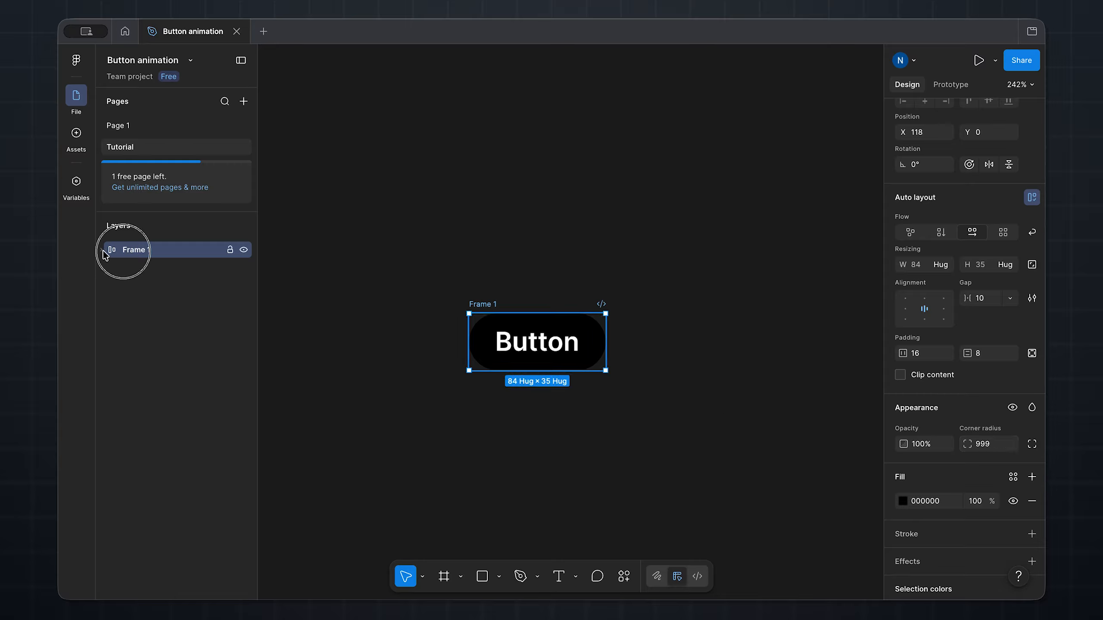
pyautogui.click(165, 271)
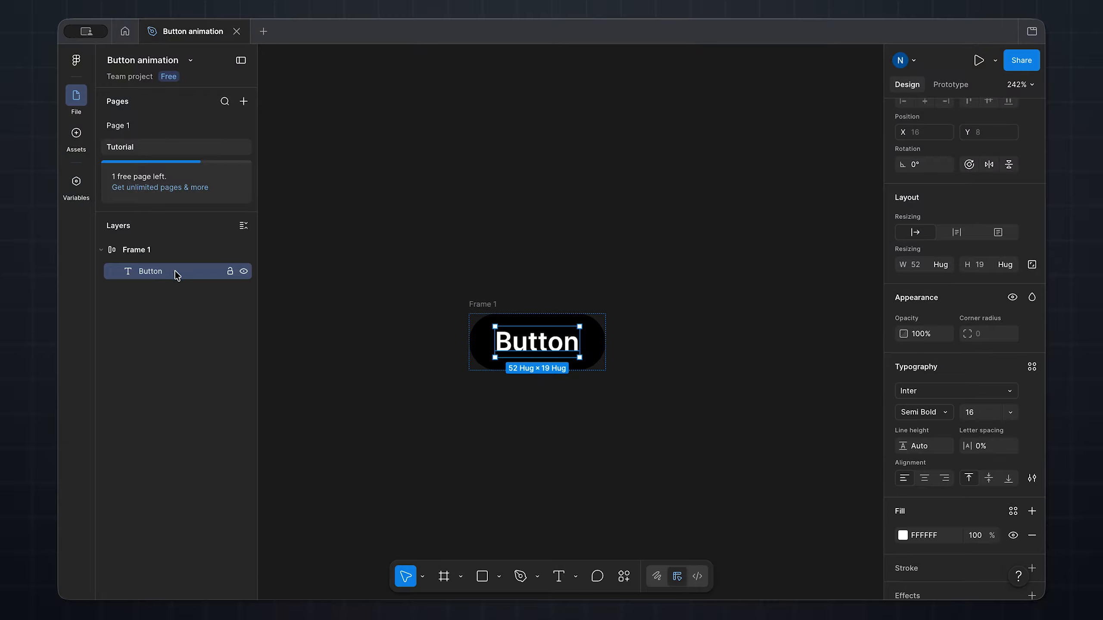
pyautogui.hotkey('ctrl', 'd')
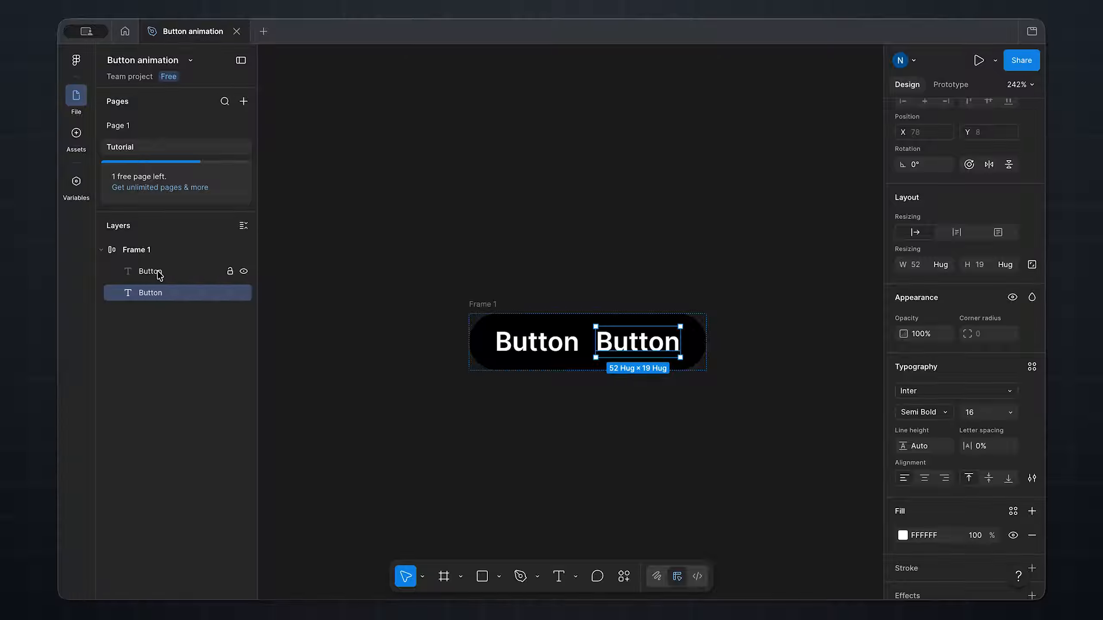
pyautogui.keyDown('shift'); pyautogui.click(162, 274); pyautogui.keyUp('shift')
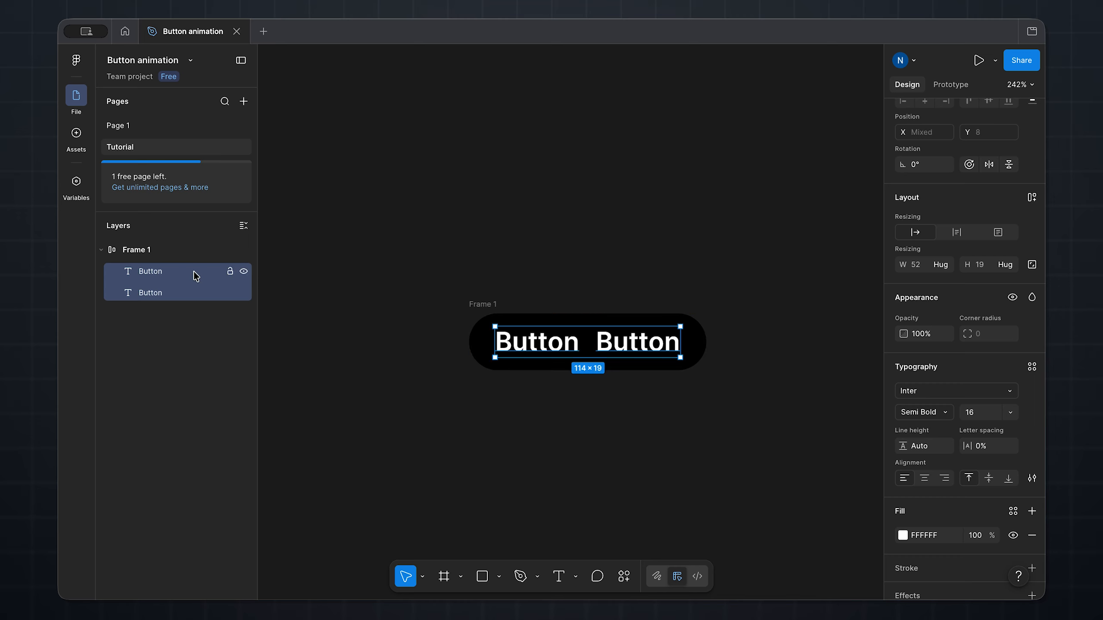
pyautogui.hotkey('shift', 'a')
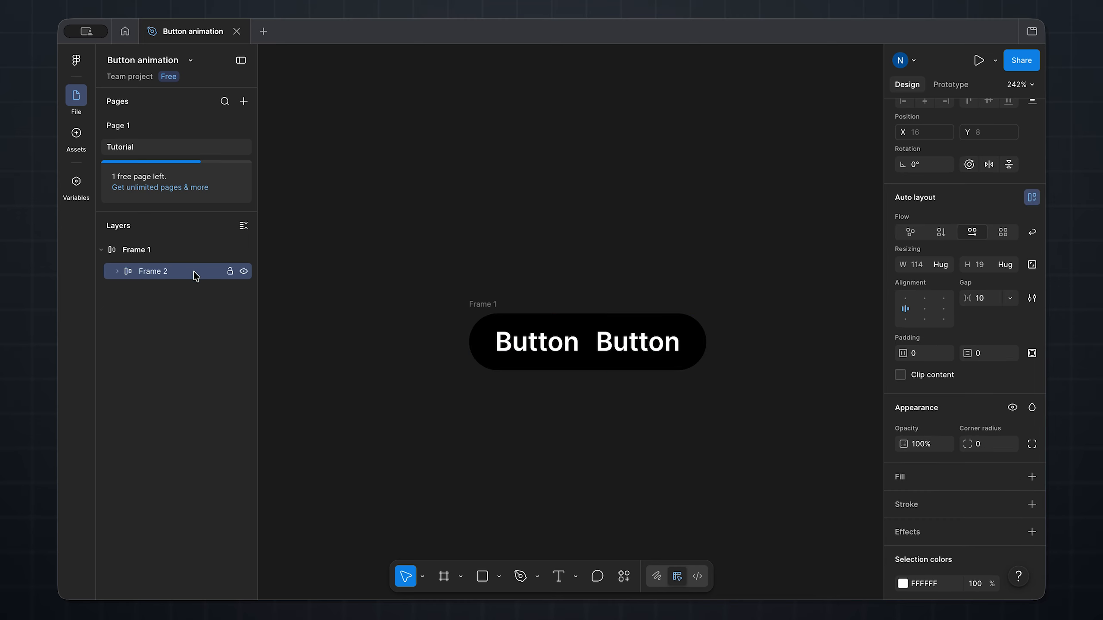
# Step: Rename the nested frame holding the two text layers as "Text frame"
pyautogui.click(147, 274)
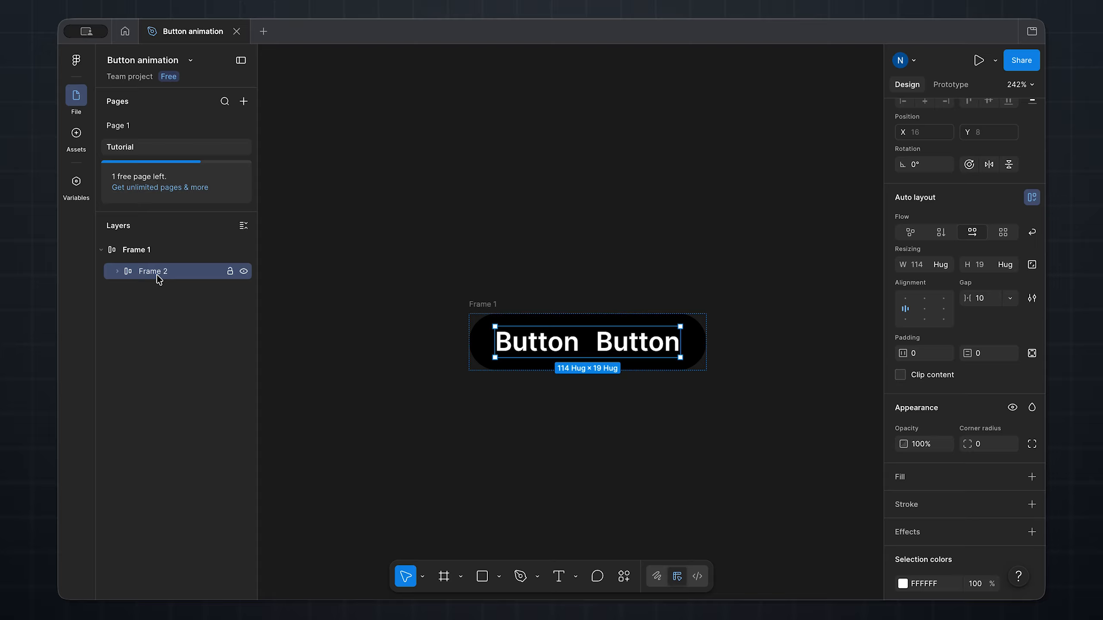
pyautogui.click(117, 272)
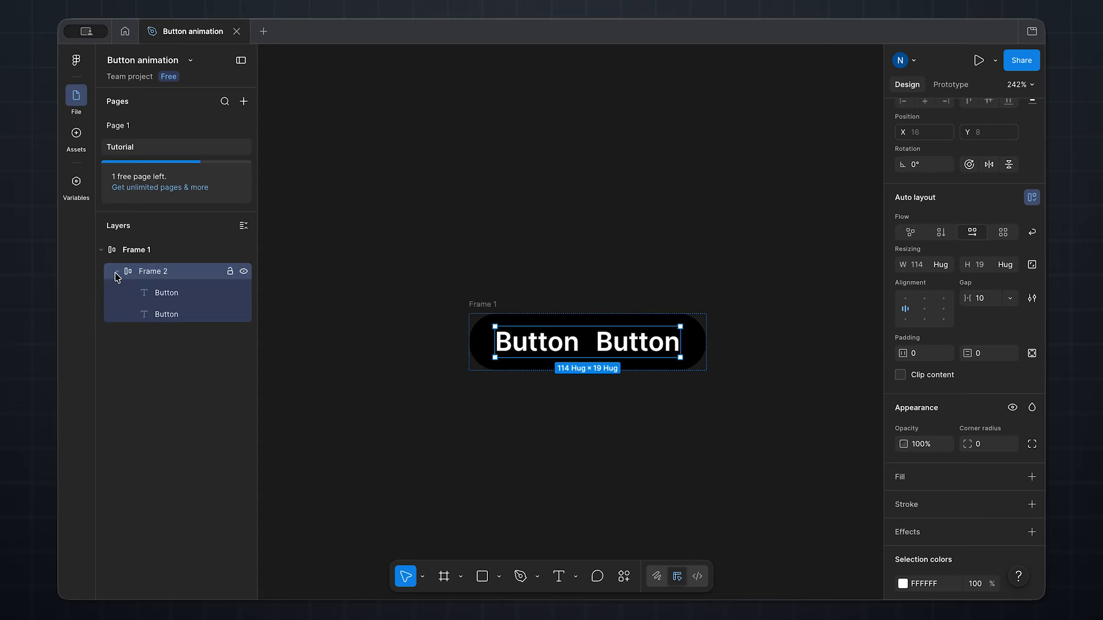
pyautogui.doubleClick(152, 274)
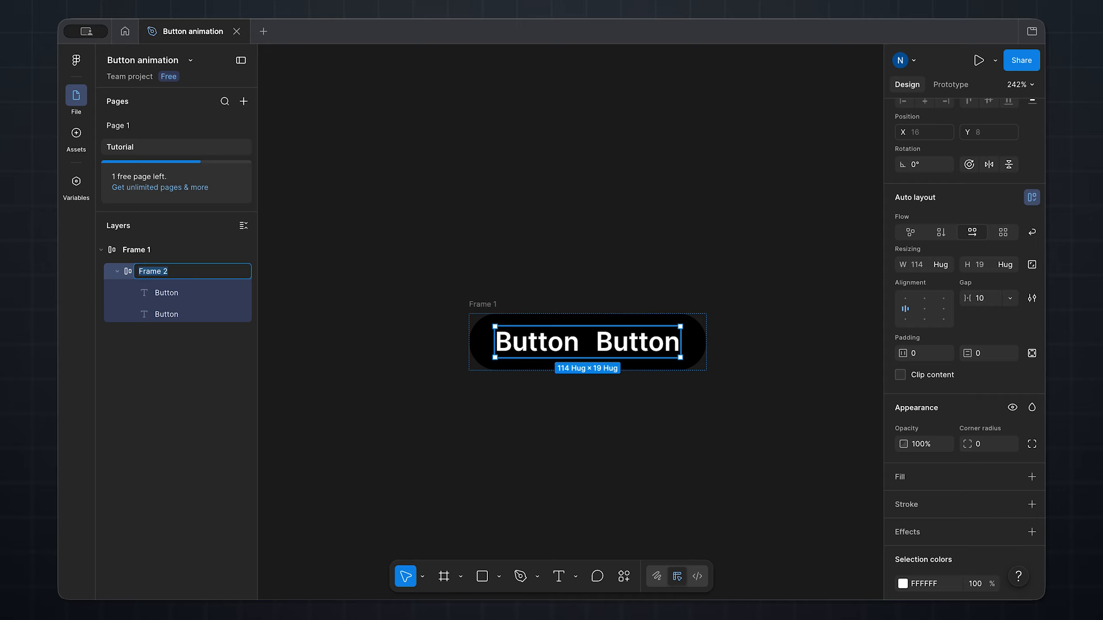
pyautogui.write('Text frame')
pyautogui.press('Return')
# Step: Rename the first text layer in the Text frame as "Top" and the second as "Bottom"
pyautogui.click(167, 292)
pyautogui.doubleClick(166, 294)
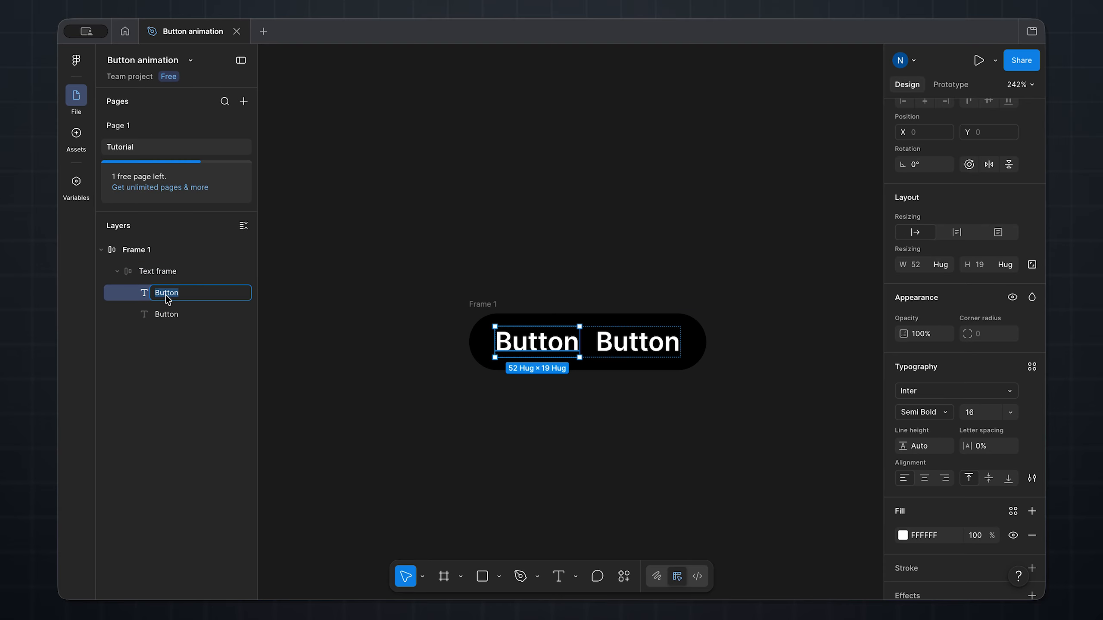
pyautogui.write('T')
pyautogui.press('Return')
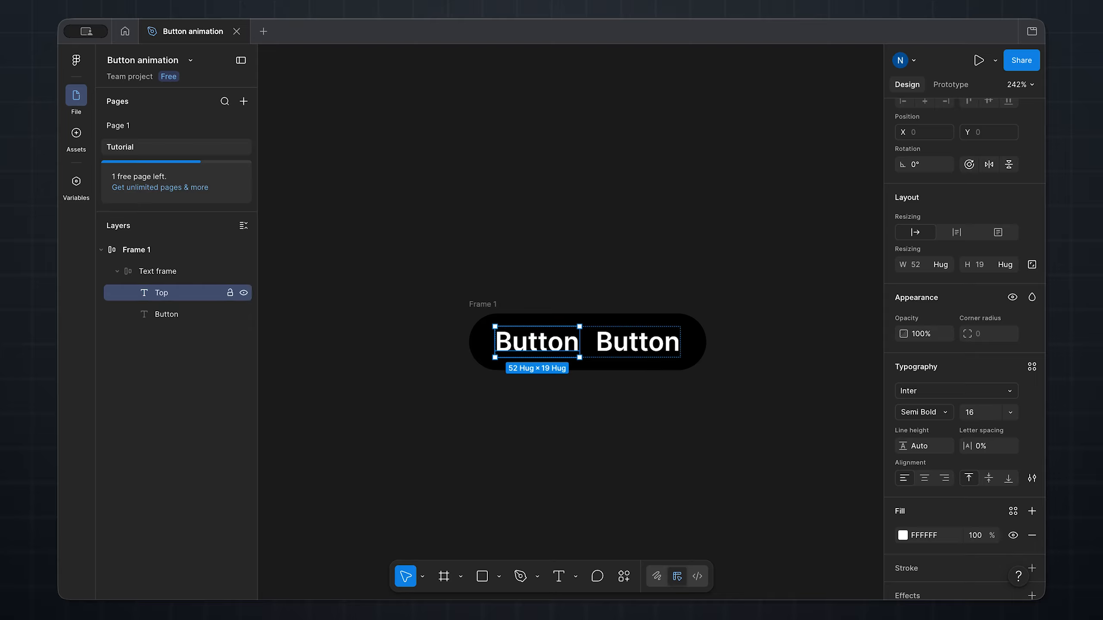
pyautogui.doubleClick(167, 314)
pyautogui.write('Bot')
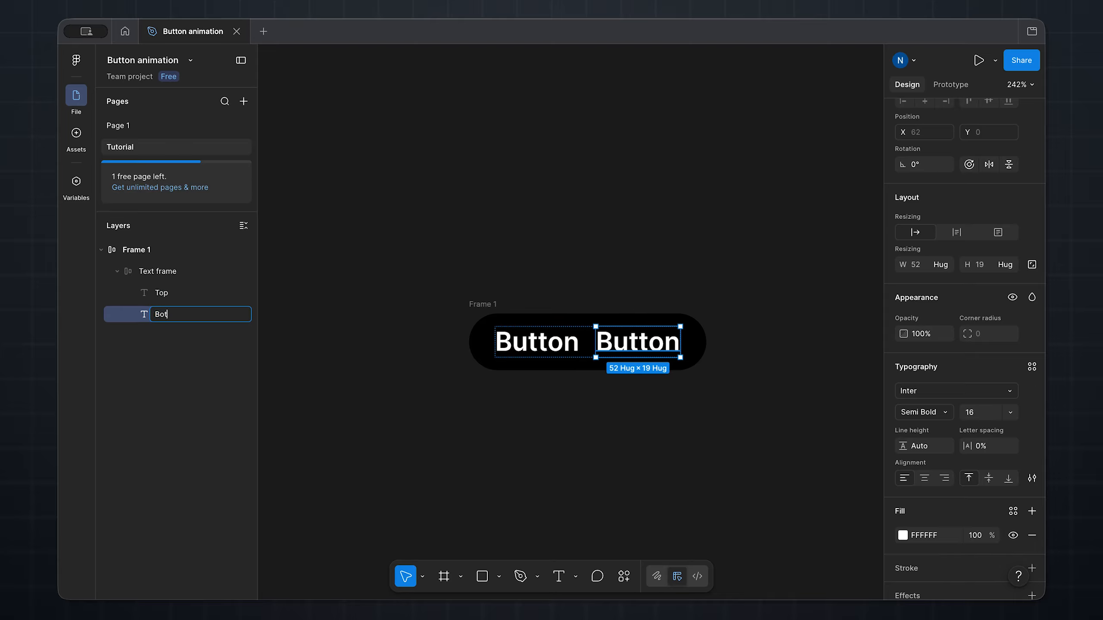
pyautogui.write('tom')
pyautogui.press('Return')
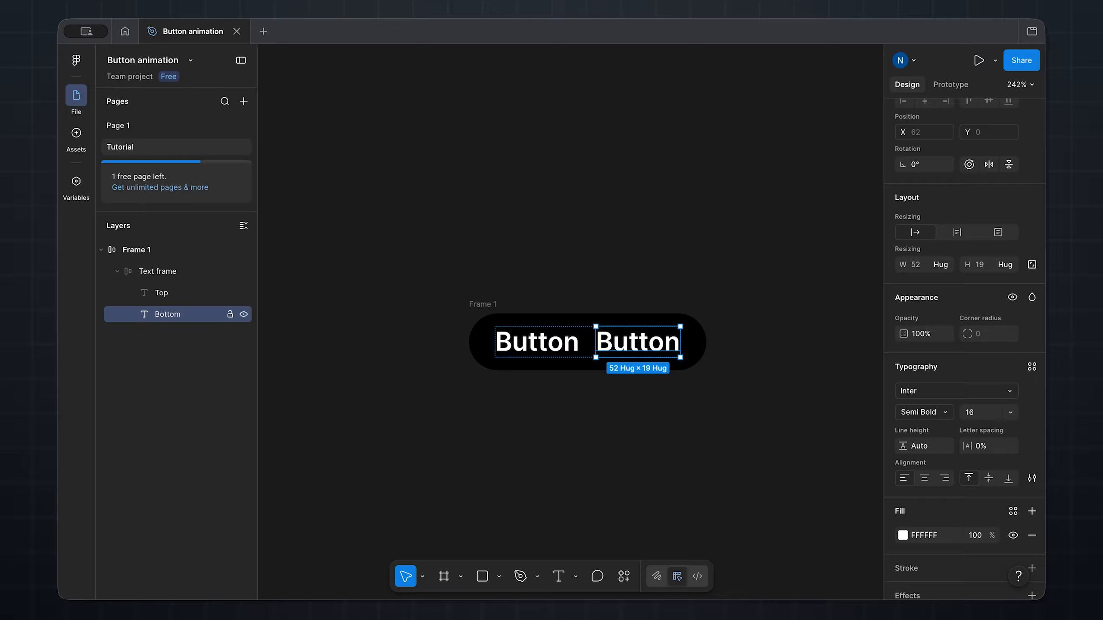
# Step: Rename the outer frame as "Button"
pyautogui.doubleClick(149, 251)
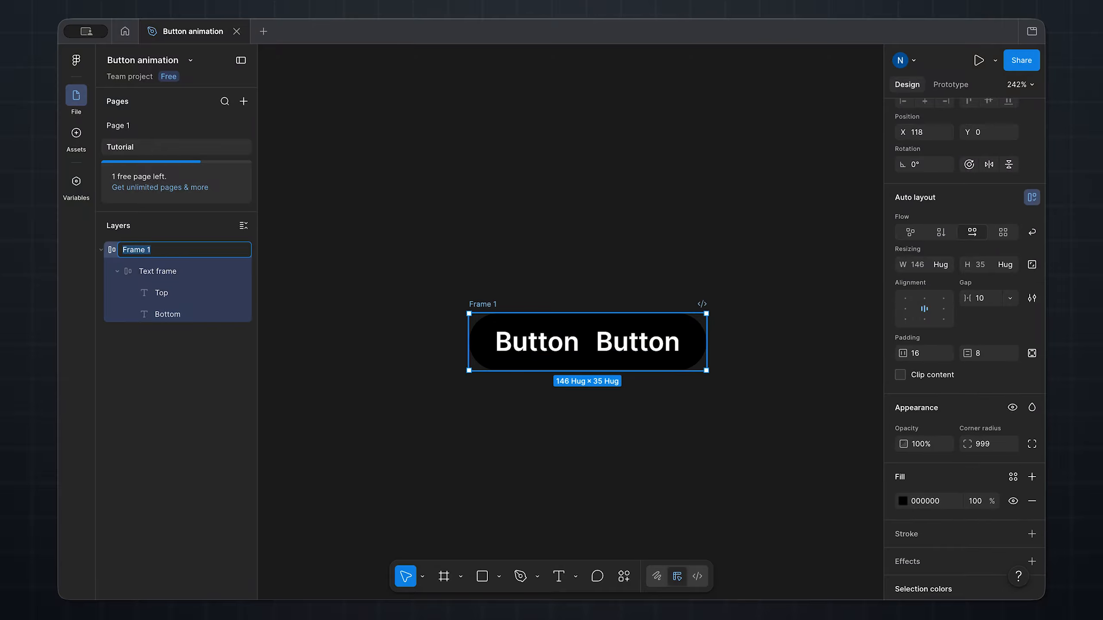
pyautogui.write('Button')
pyautogui.press('Return')
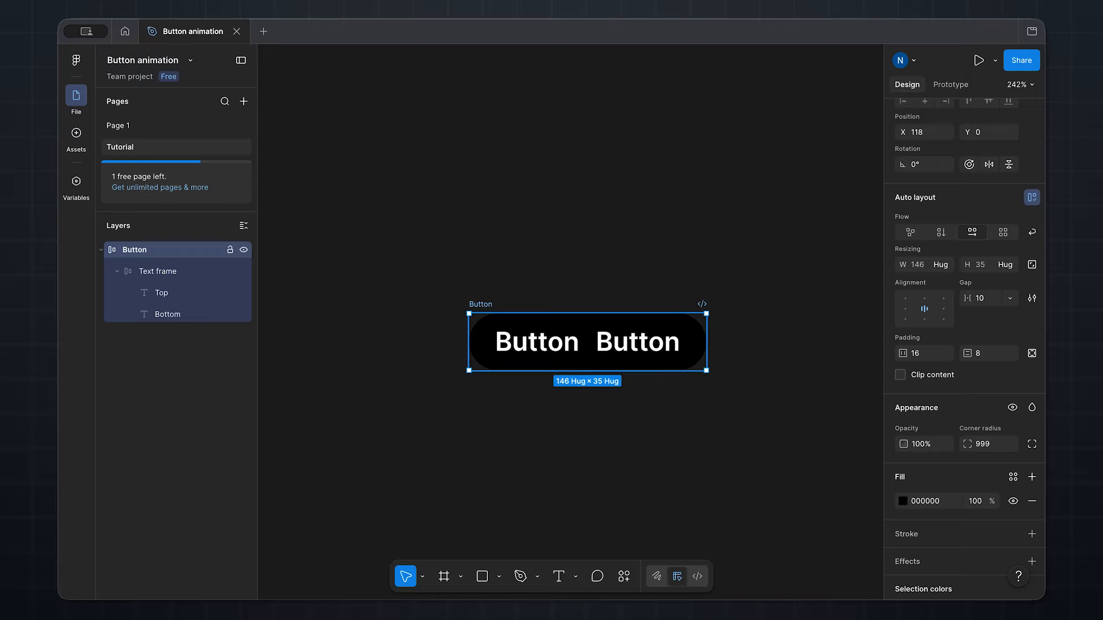
# Step: Stack the Text frame's two layers vertically and fix the frame's height at 19 to match one text layer
pyautogui.click(155, 271)
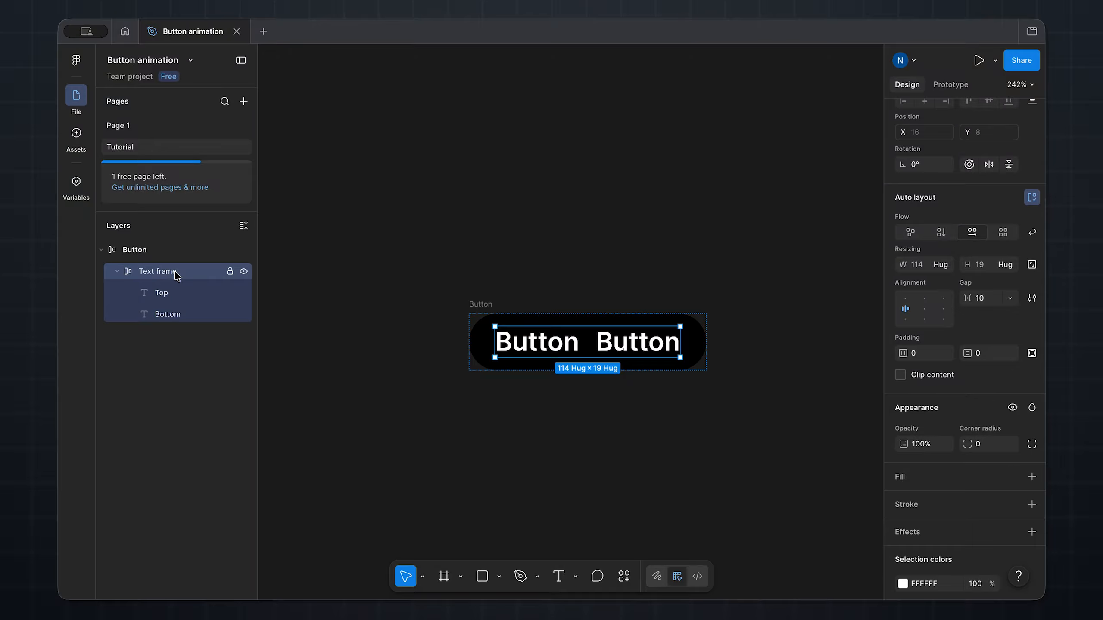
pyautogui.click(941, 234)
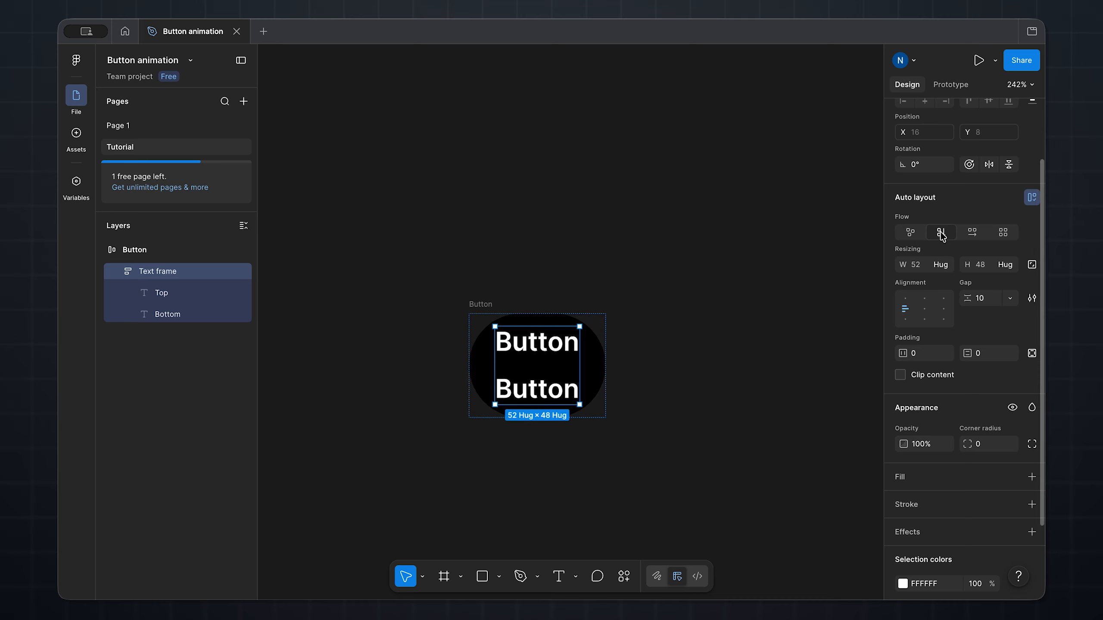
pyautogui.click(183, 296)
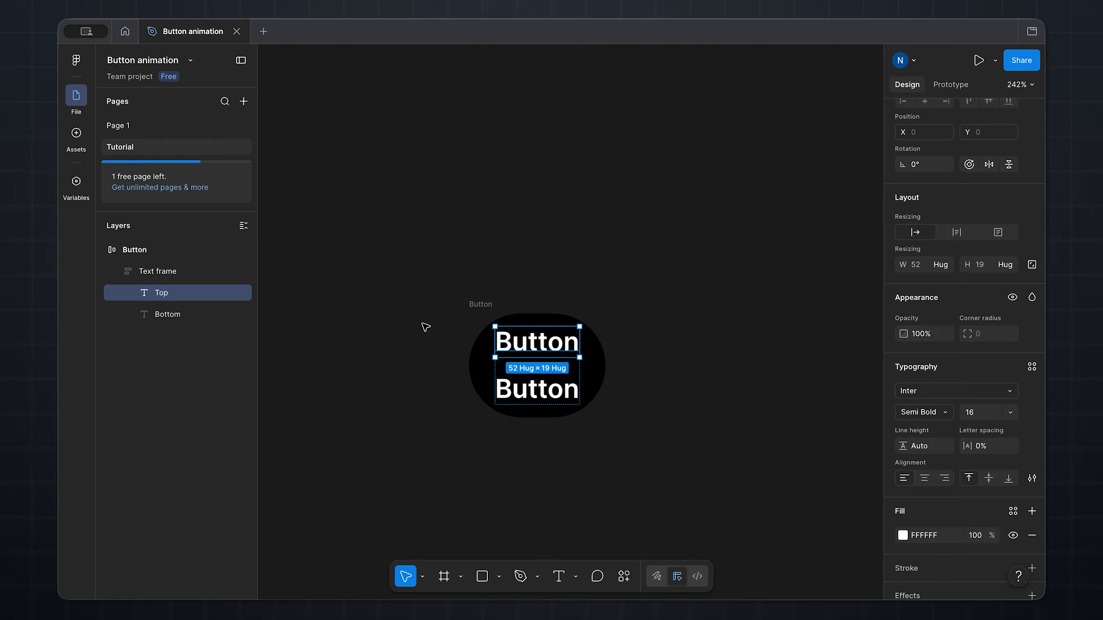
pyautogui.click(175, 272)
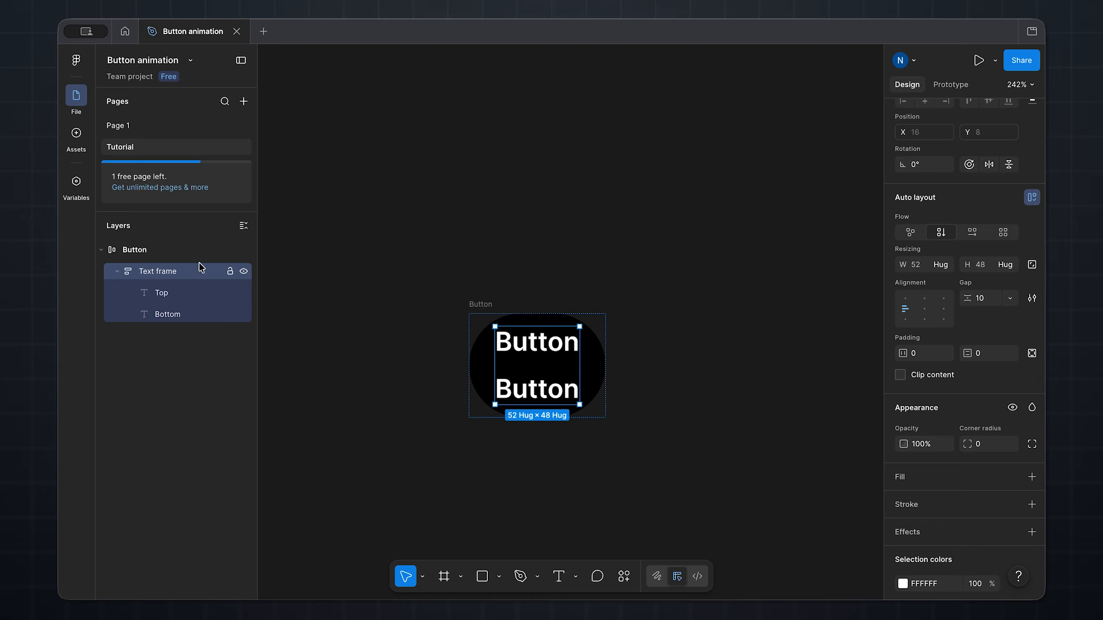
pyautogui.click(985, 266)
pyautogui.write('19')
pyautogui.press('Return')
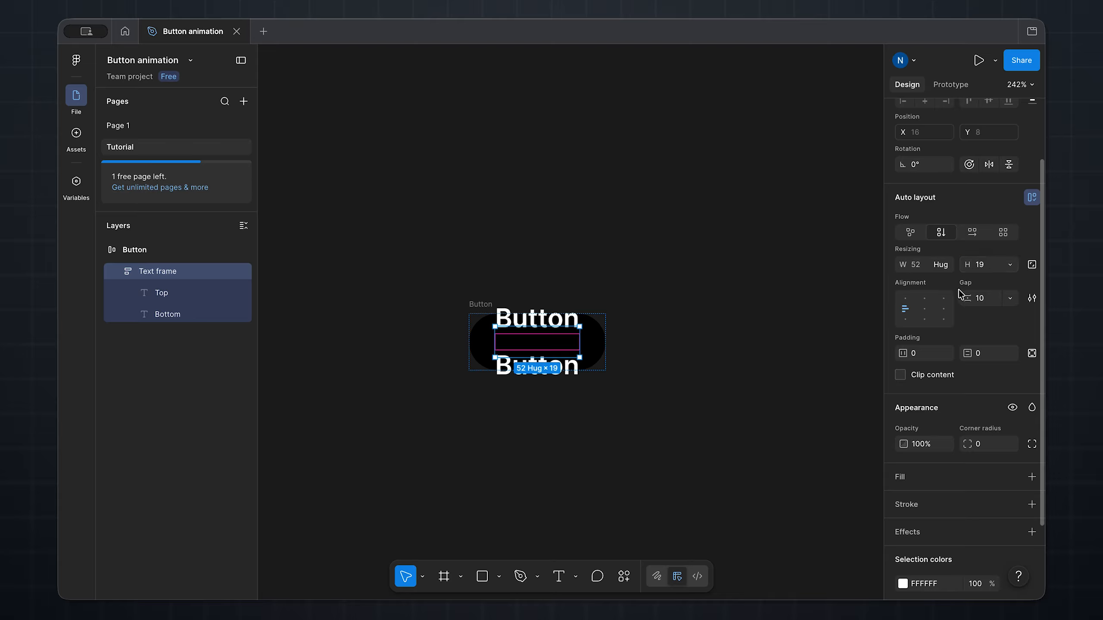
# Step: Align the Text frame's contents to the top left and clip the overflowing content
pyautogui.click(906, 302)
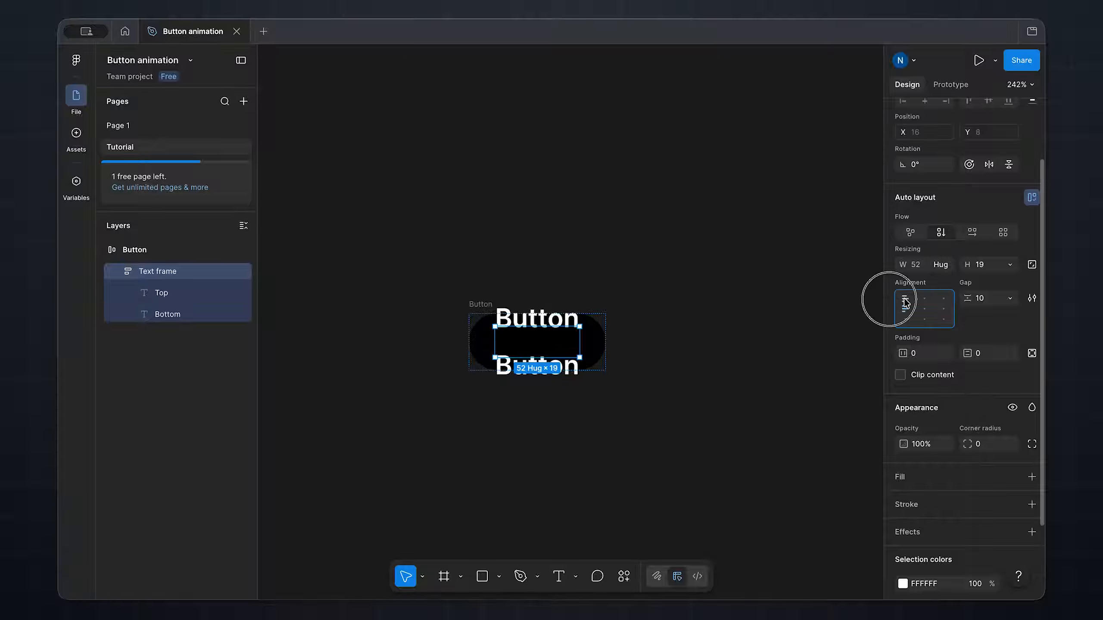
pyautogui.click(901, 377)
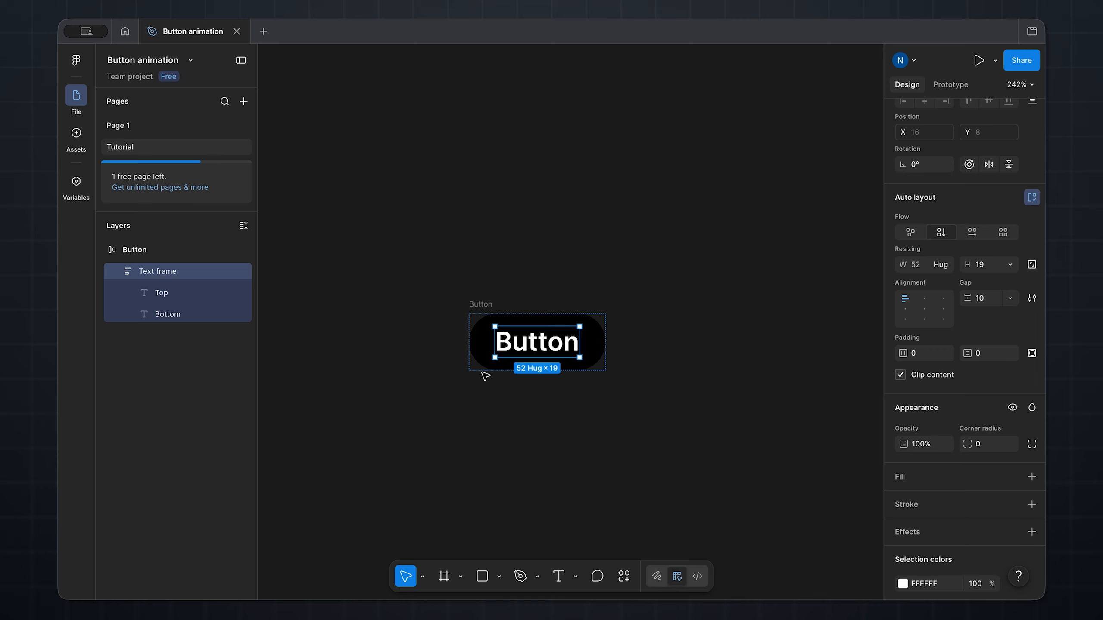
# Step: Turn the outer Button frame into a component and add a second variant to it
pyautogui.click(191, 251)
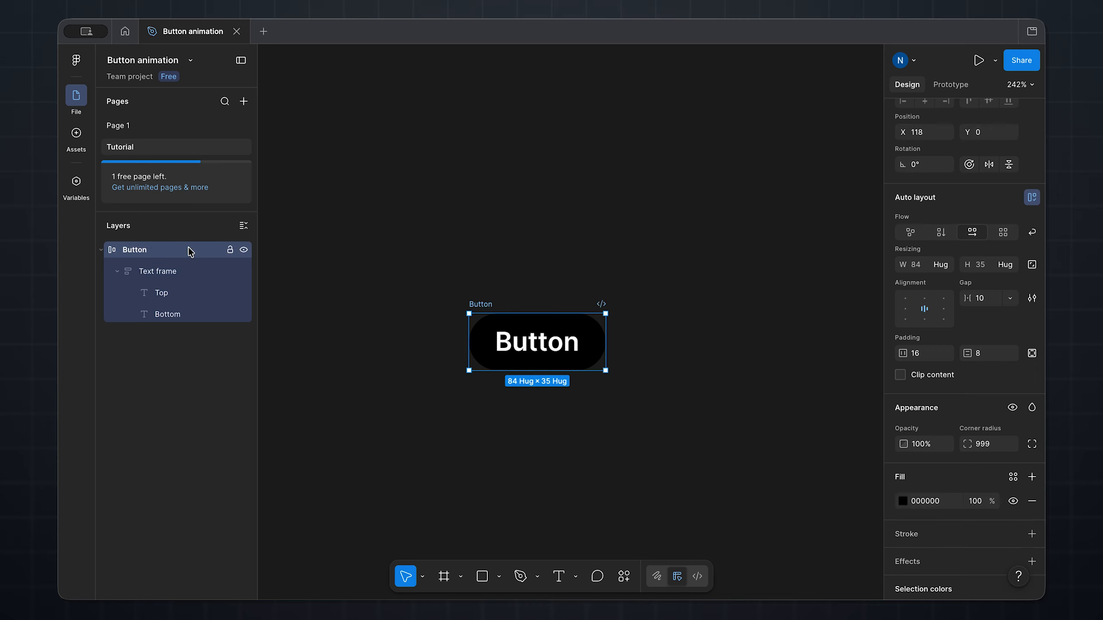
pyautogui.scroll(3, 988, 162)
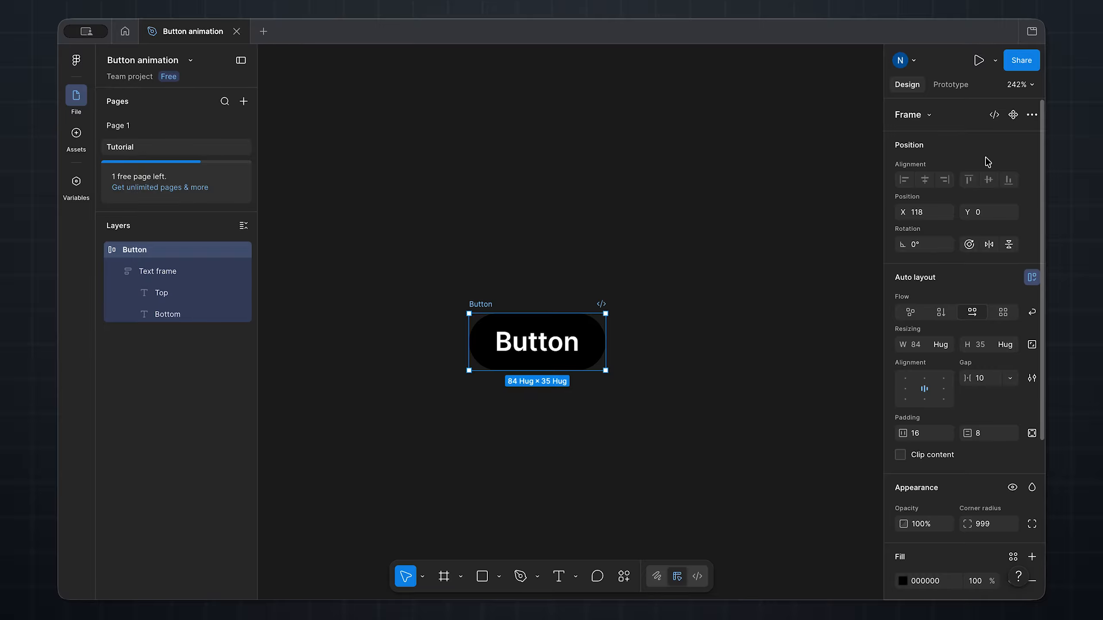
pyautogui.click(1013, 116)
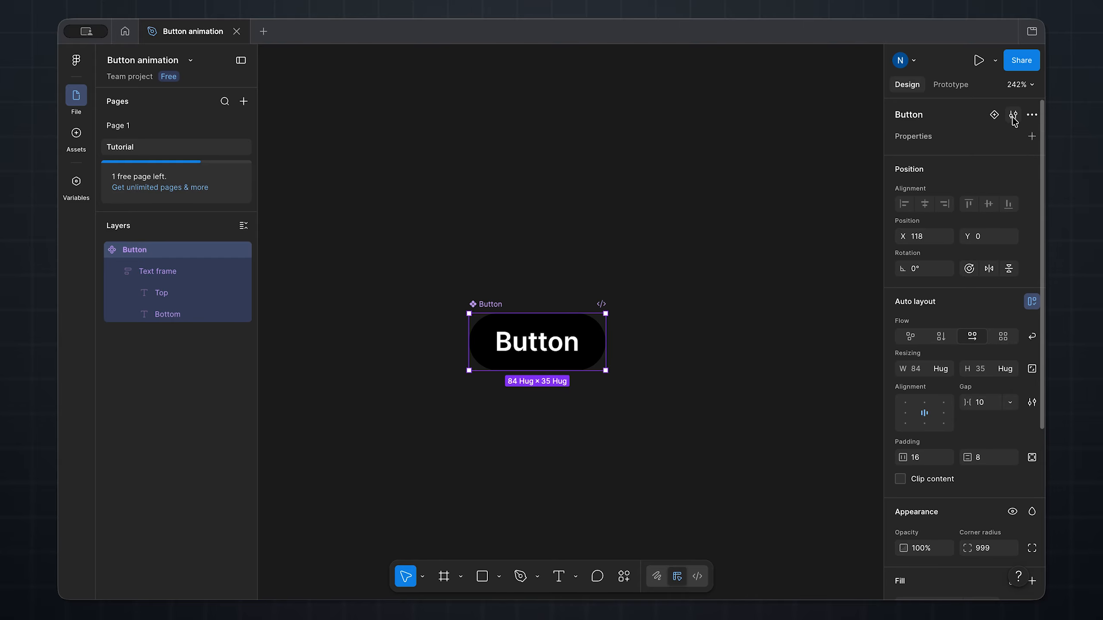
pyautogui.click(995, 115)
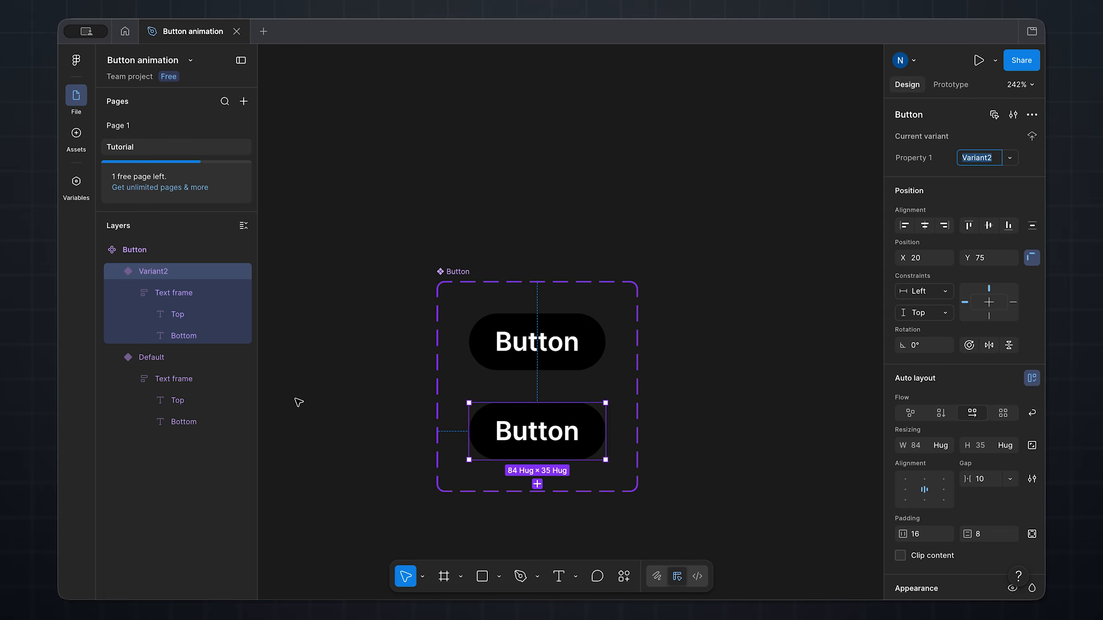
# Step: Align the contents of Variant2's Text frame to the bottom left
pyautogui.click(183, 296)
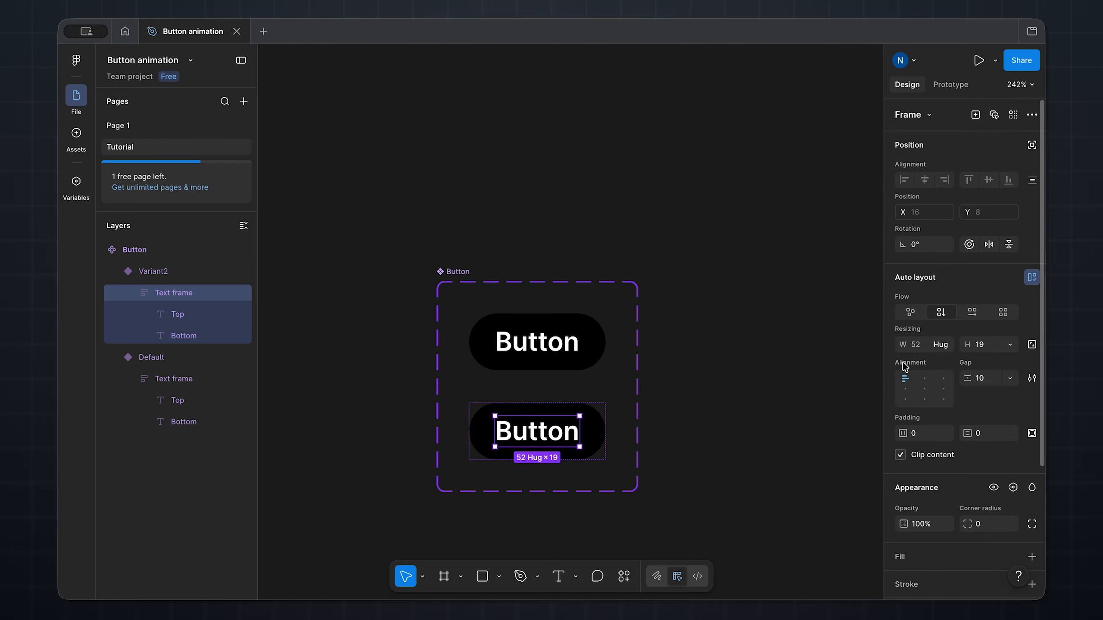
pyautogui.click(906, 400)
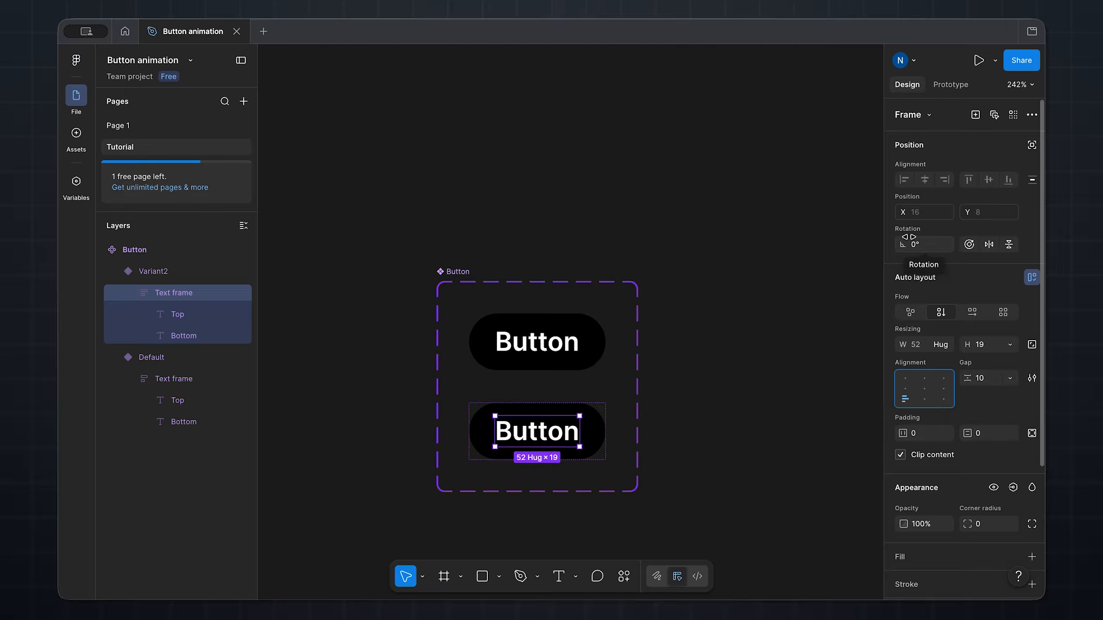
# Step: Add a prototype connection from the Default button variant to Variant2
pyautogui.click(948, 87)
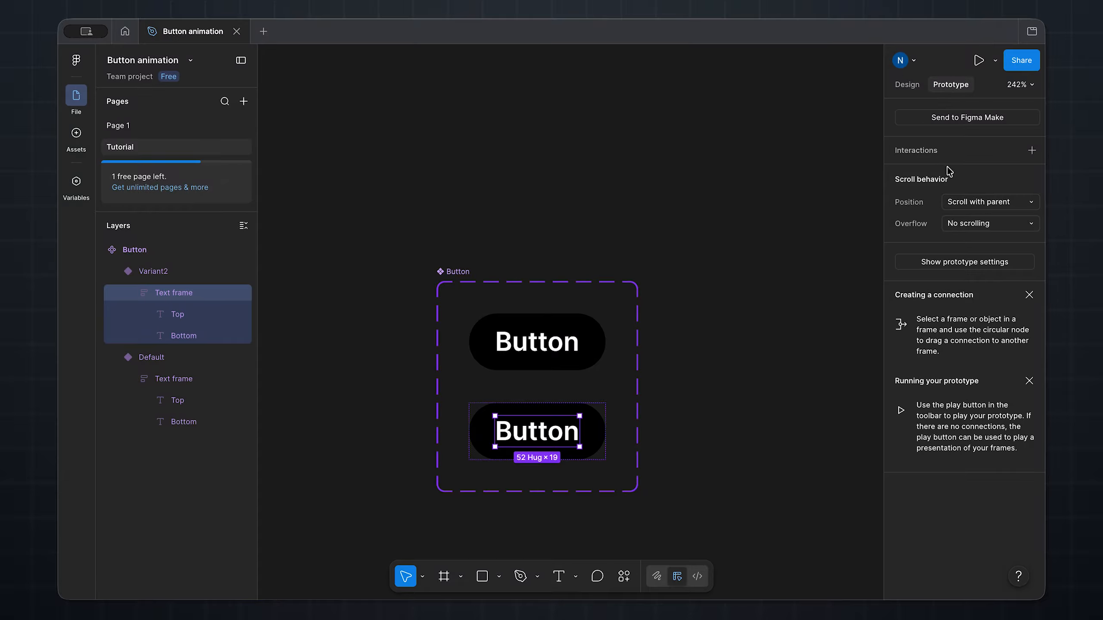
pyautogui.click(577, 313)
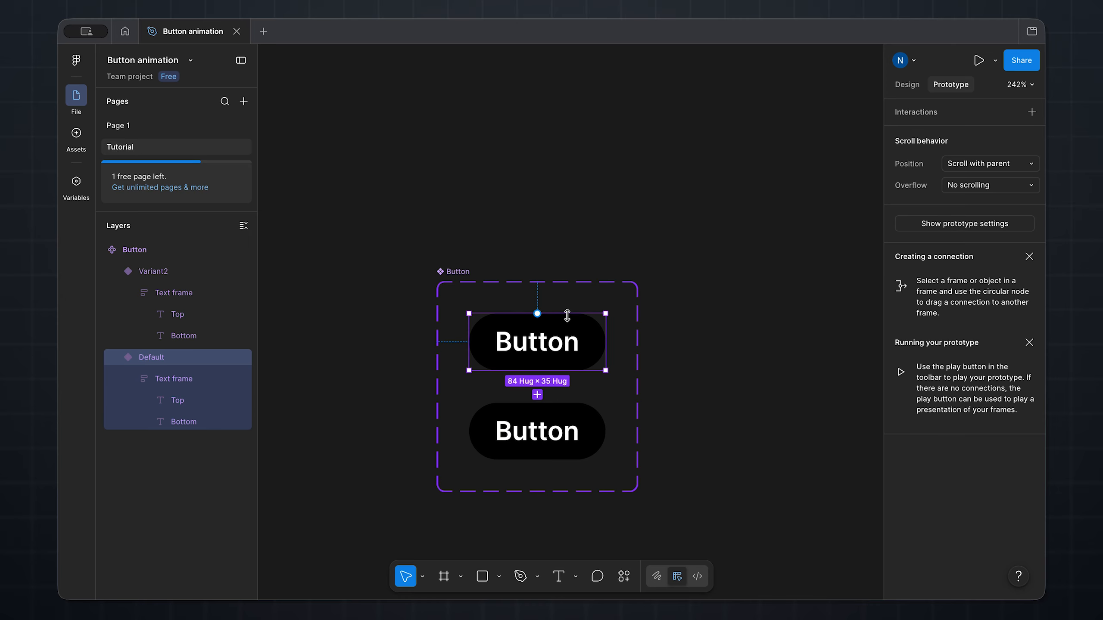
pyautogui.scroll(5, 534, 386)
pyautogui.scroll(1, 534, 386)
pyautogui.scroll(-1, 534, 387)
pyautogui.moveTo(547, 317)
pyautogui.moveTo(547, 316); pyautogui.dragTo(548, 386)
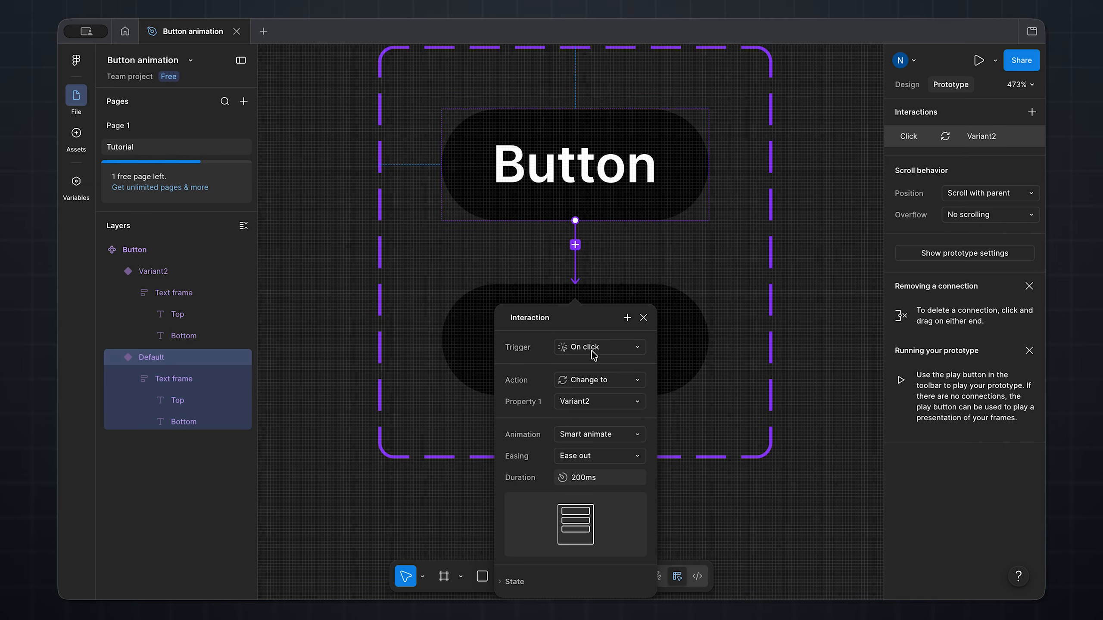
# Step: Set the trigger of the interaction from the Default variant to Variant2 to While hovering
pyautogui.click(595, 353)
pyautogui.click(599, 380)
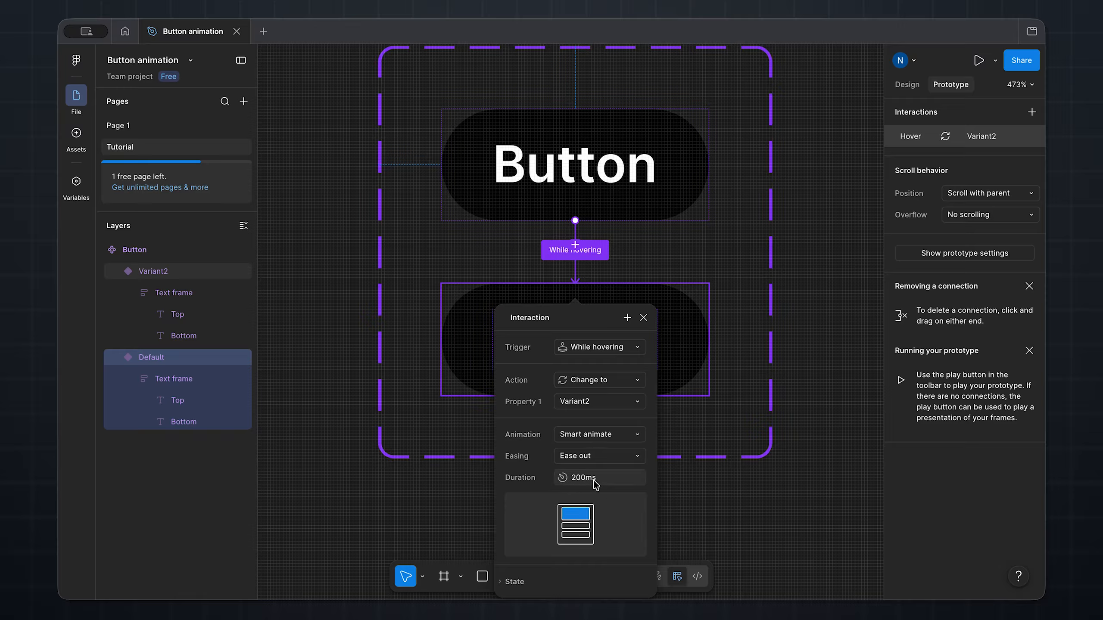
pyautogui.click(643, 317)
pyautogui.click(820, 386)
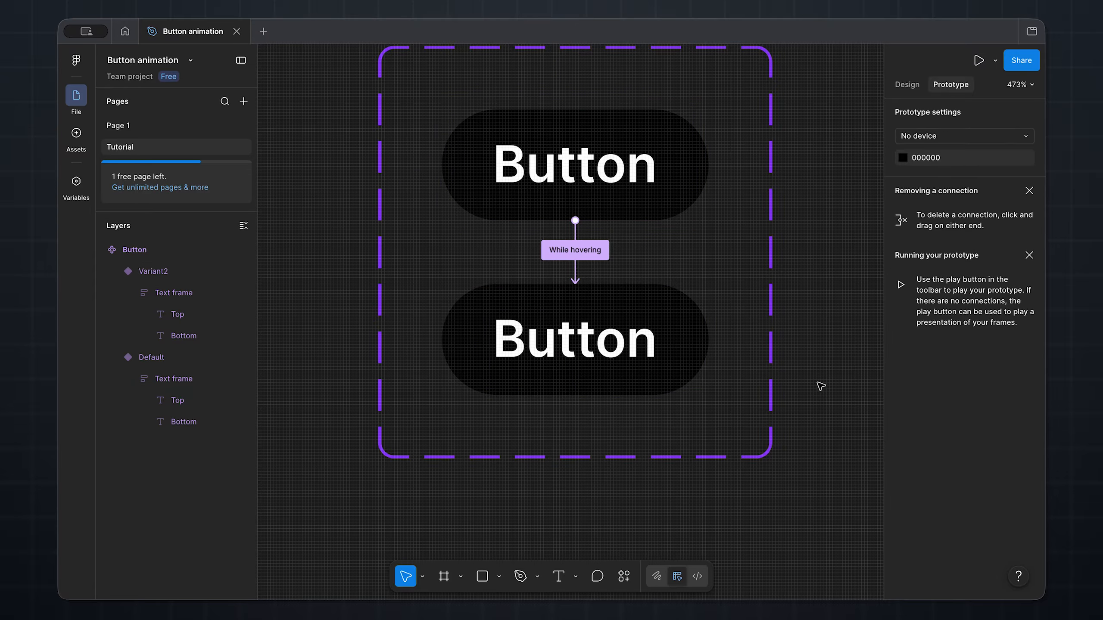
# Step: Draw a frame about 254 × 225 beside the Button component set and place an instance of the button at its center
pyautogui.keyDown('ctrl'); pyautogui.scroll(-5, 820, 386); pyautogui.keyUp('ctrl')
pyautogui.hscroll(5, 821, 385)
pyautogui.keyDown('ctrl'); pyautogui.scroll(-2, 821, 385); pyautogui.keyUp('ctrl')
pyautogui.keyDown('ctrl'); pyautogui.scroll(-3, 822, 382); pyautogui.keyUp('ctrl')
pyautogui.hscroll(5, 821, 383)
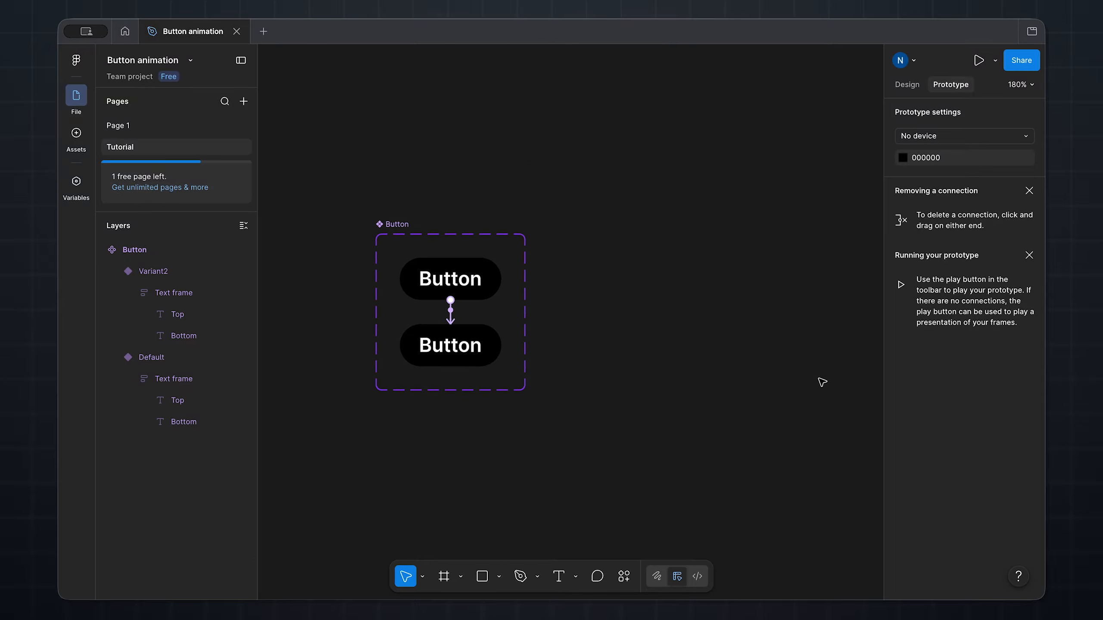
pyautogui.click(444, 576)
pyautogui.moveTo(553, 187); pyautogui.dragTo(861, 459)
pyautogui.moveTo(461, 297); pyautogui.dragTo(715, 345)
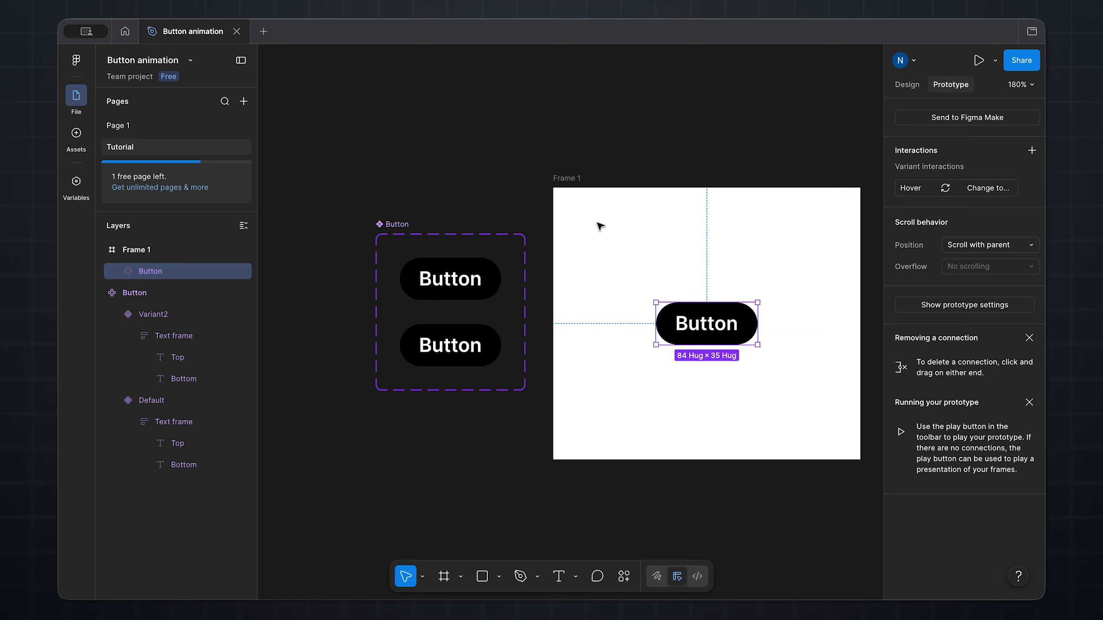
# Step: Present the prototype of the frame containing the button instance
pyautogui.click(569, 179)
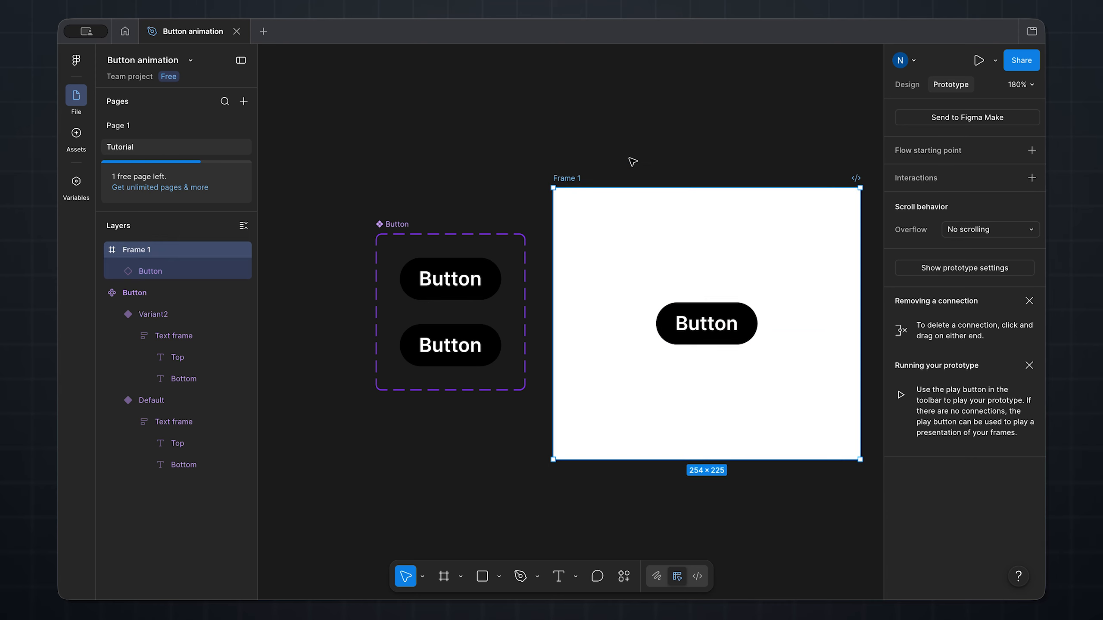
pyautogui.click(978, 61)
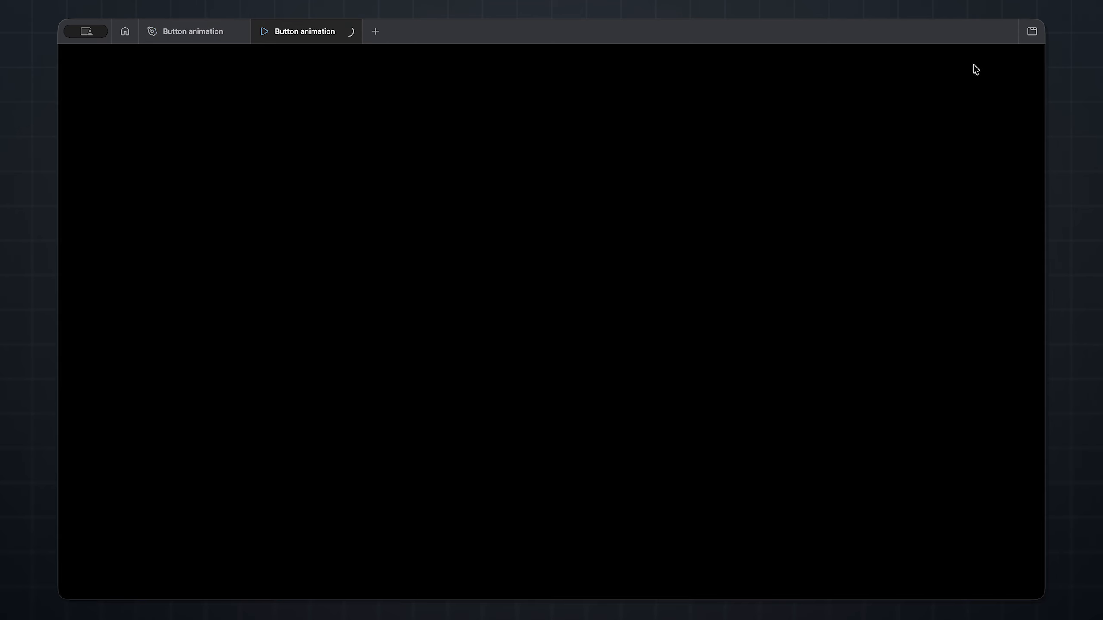